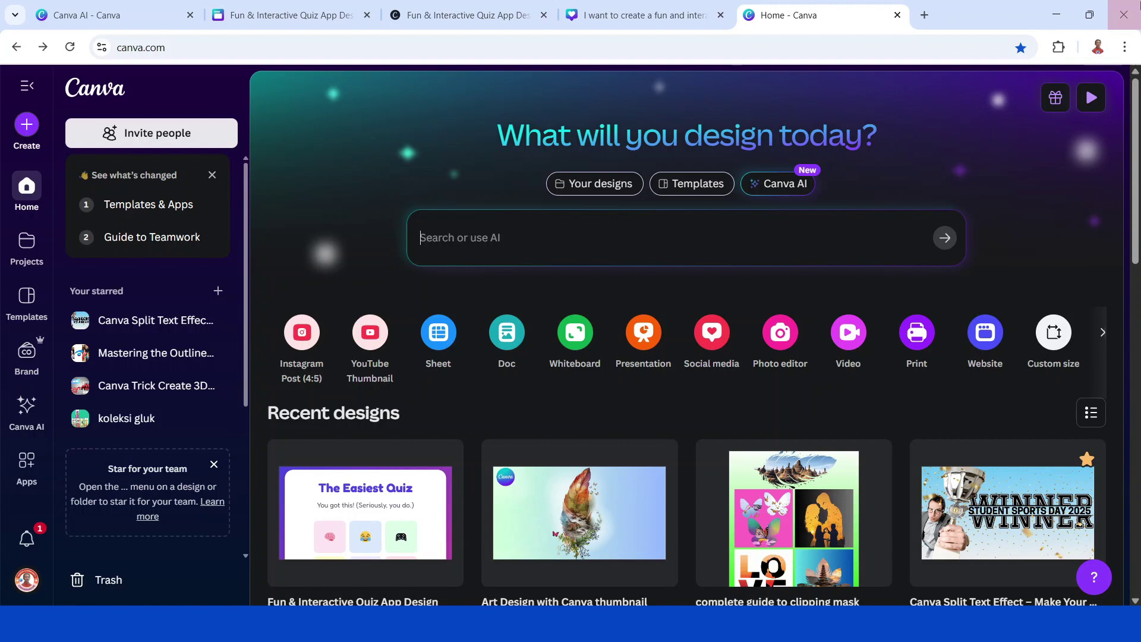
- Open ChatGPT in a new tab and copy the whole quiz prompt from the Canva doc
left_click(924, 15)
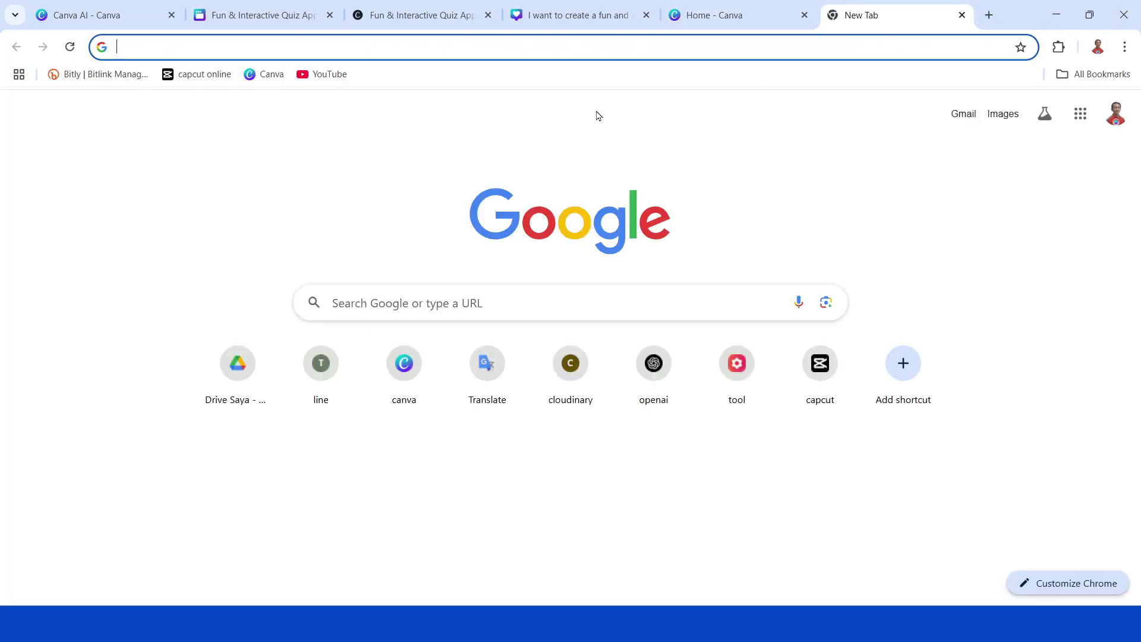
left_click(640, 387)
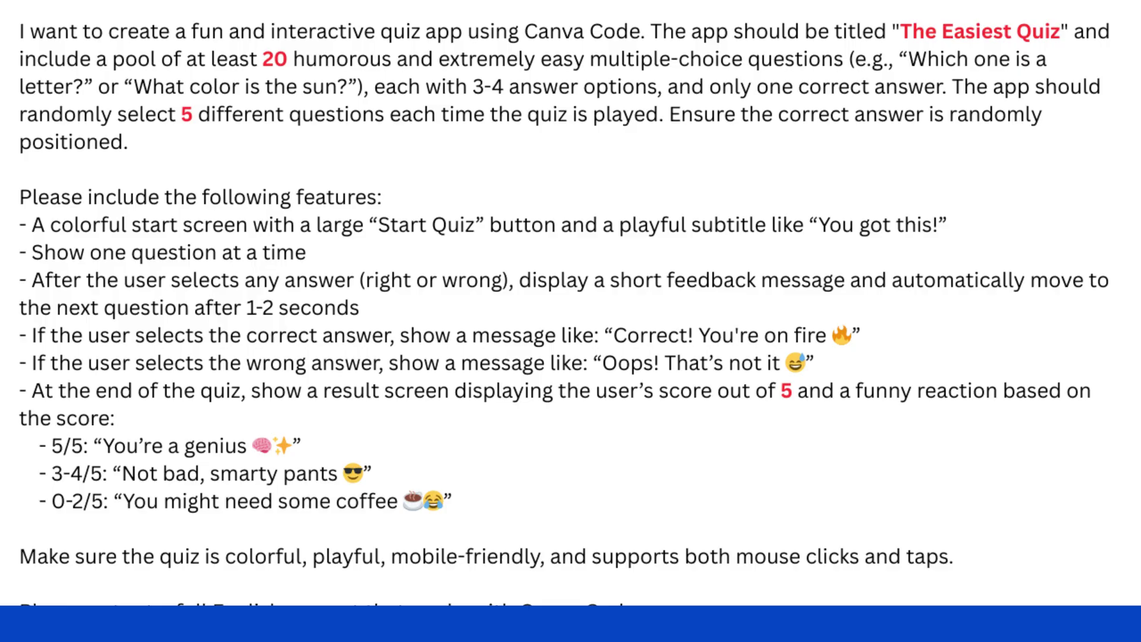
key("ctrl+a")
right_click(513, 342)
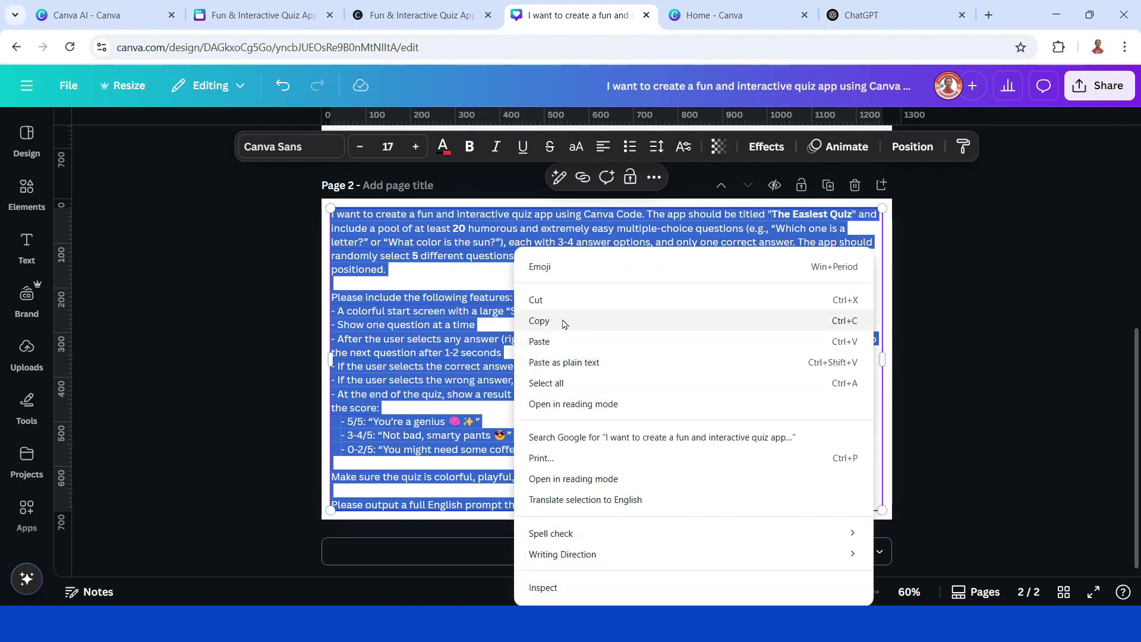
left_click(562, 323)
left_click(882, 16)
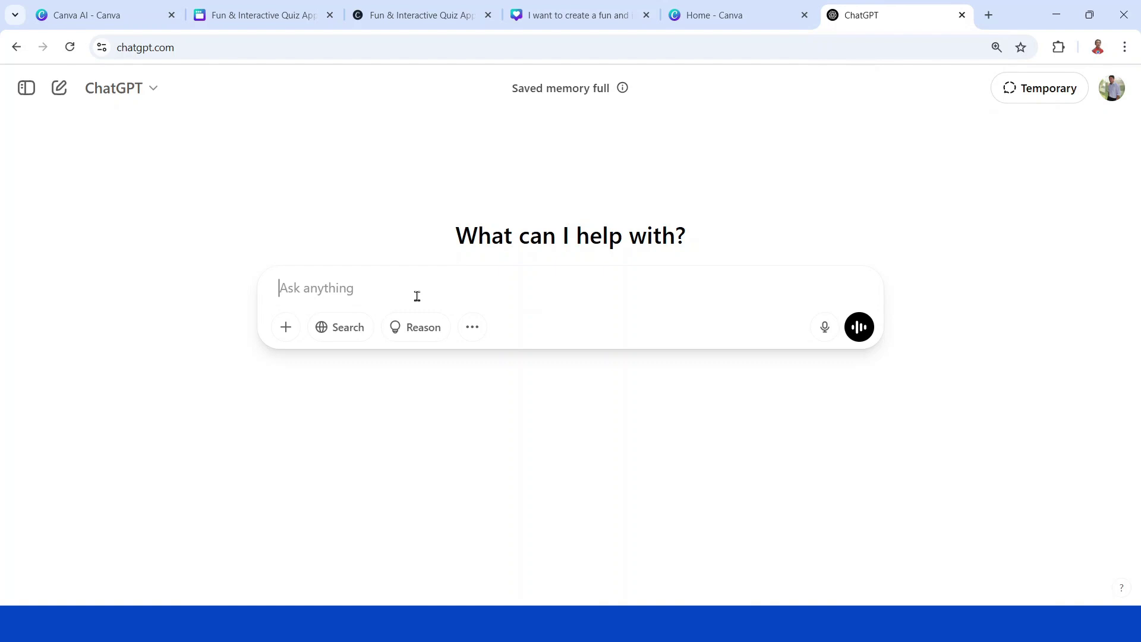
- Send the quiz prompt to ChatGPT and copy its generated Canva Code prompt for 'The Easiest Quiz'
key("ctrl+v")
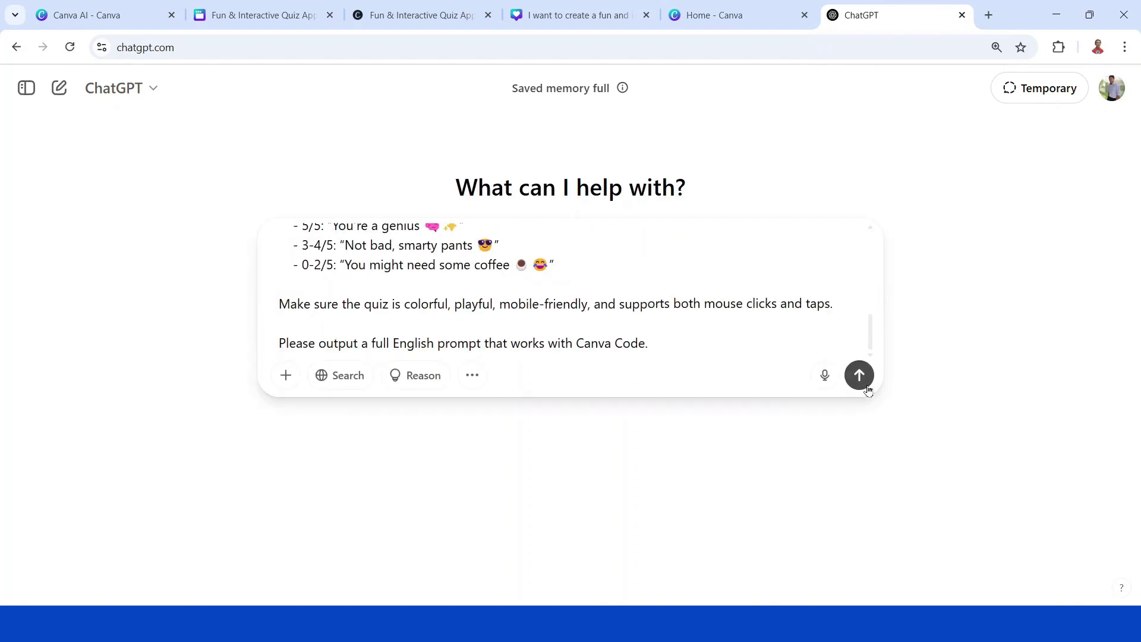
left_click(859, 375)
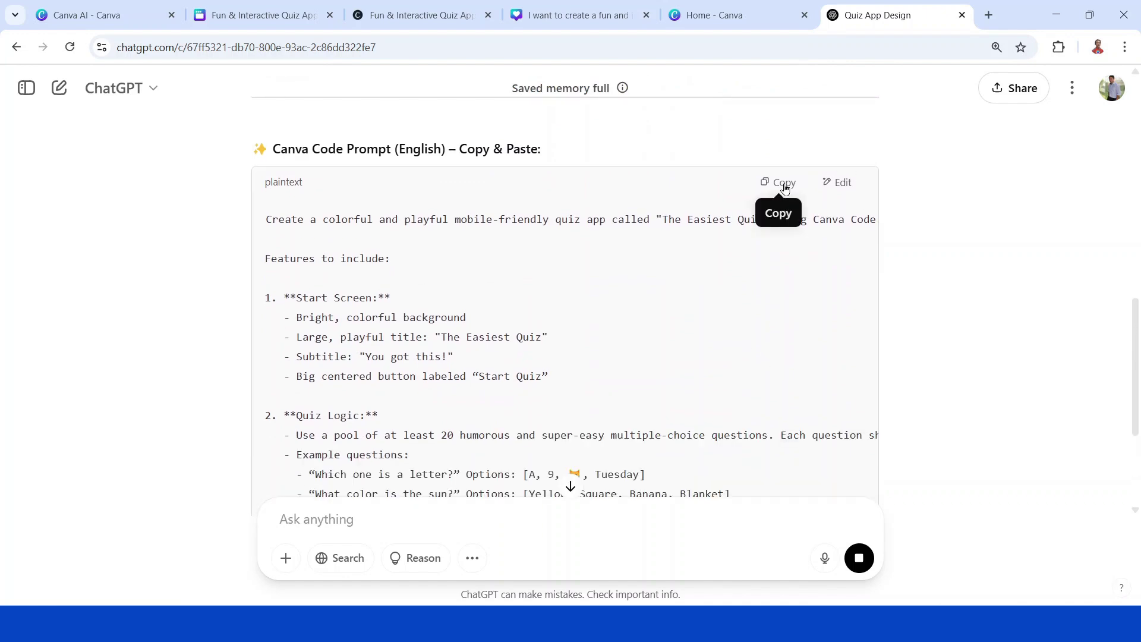
left_click(783, 185)
left_click(716, 17)
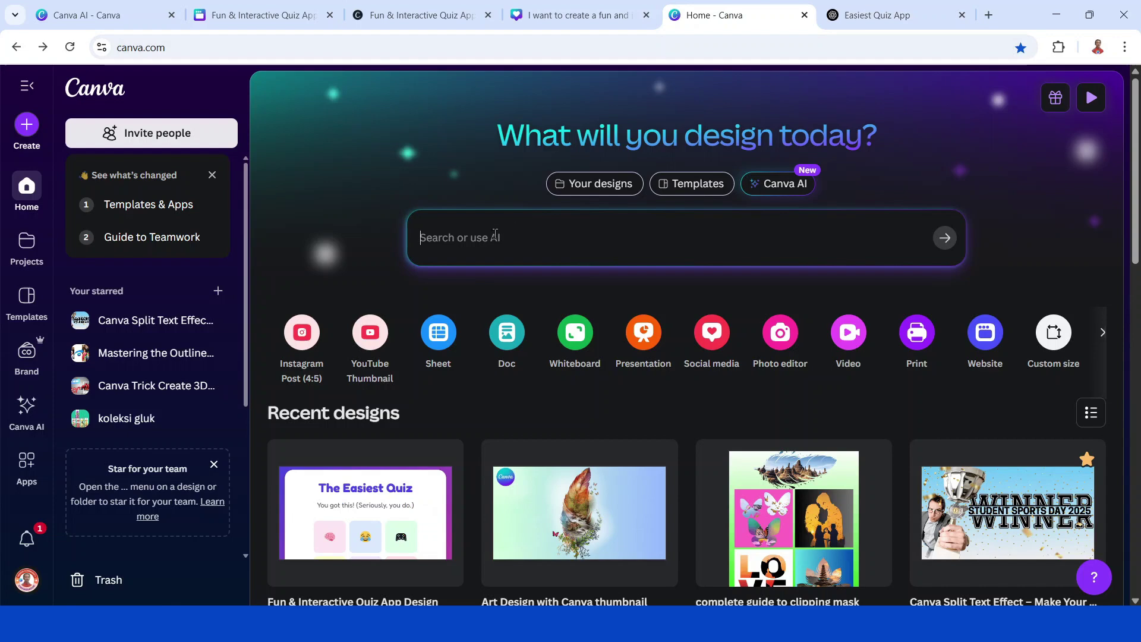
- Paste the ChatGPT prompt into Canva AI and generate the quiz app with Code for me
right_click(493, 236)
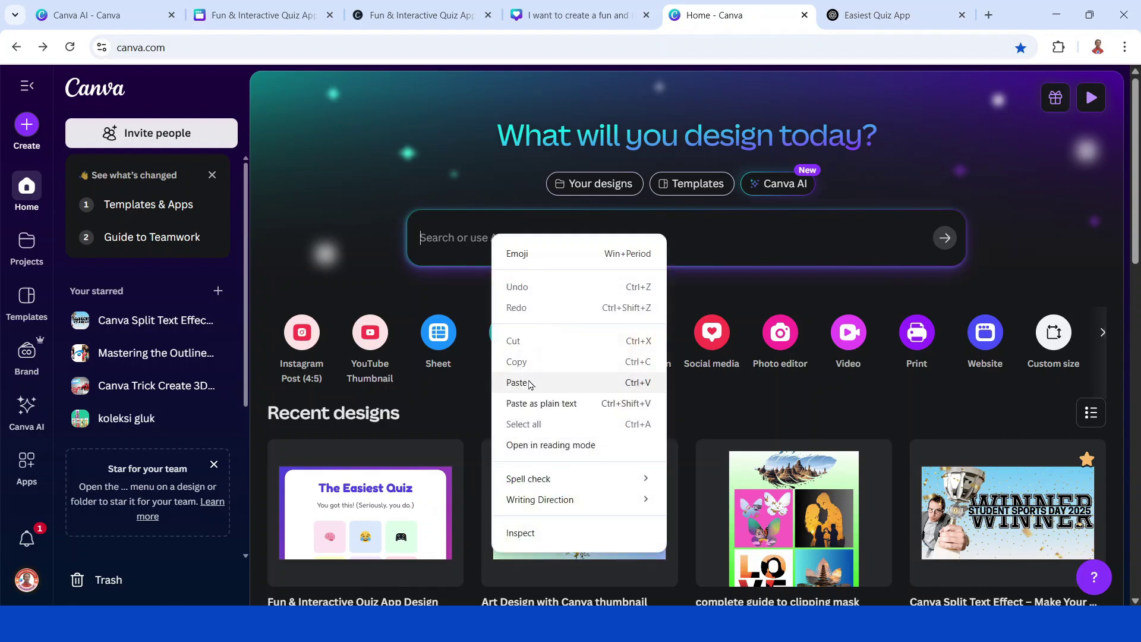
left_click(526, 383)
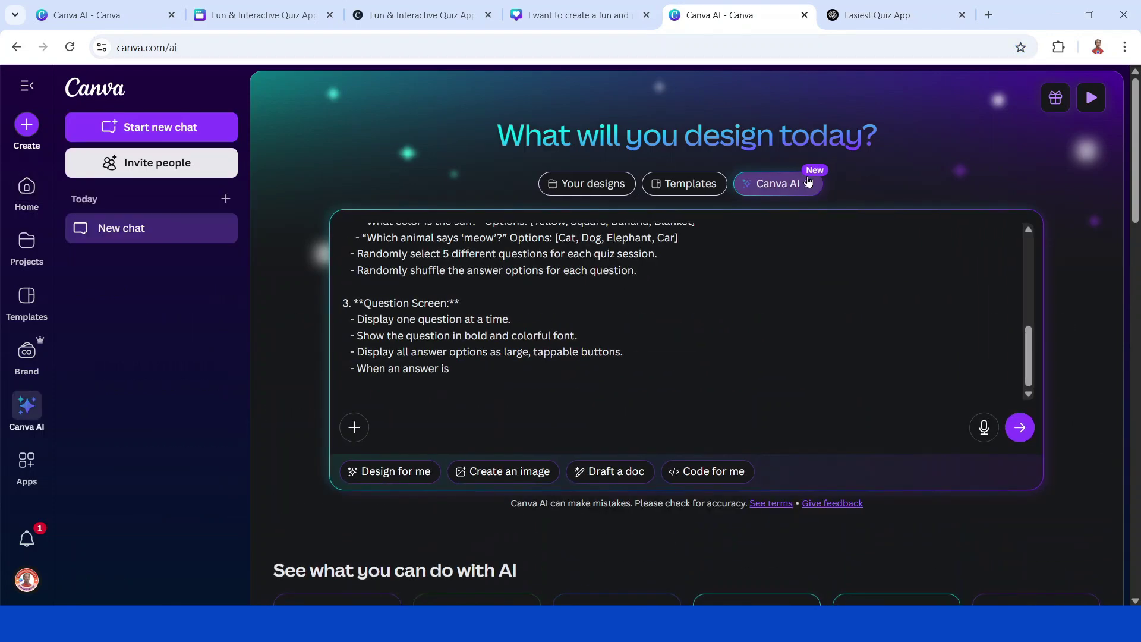
left_click(724, 475)
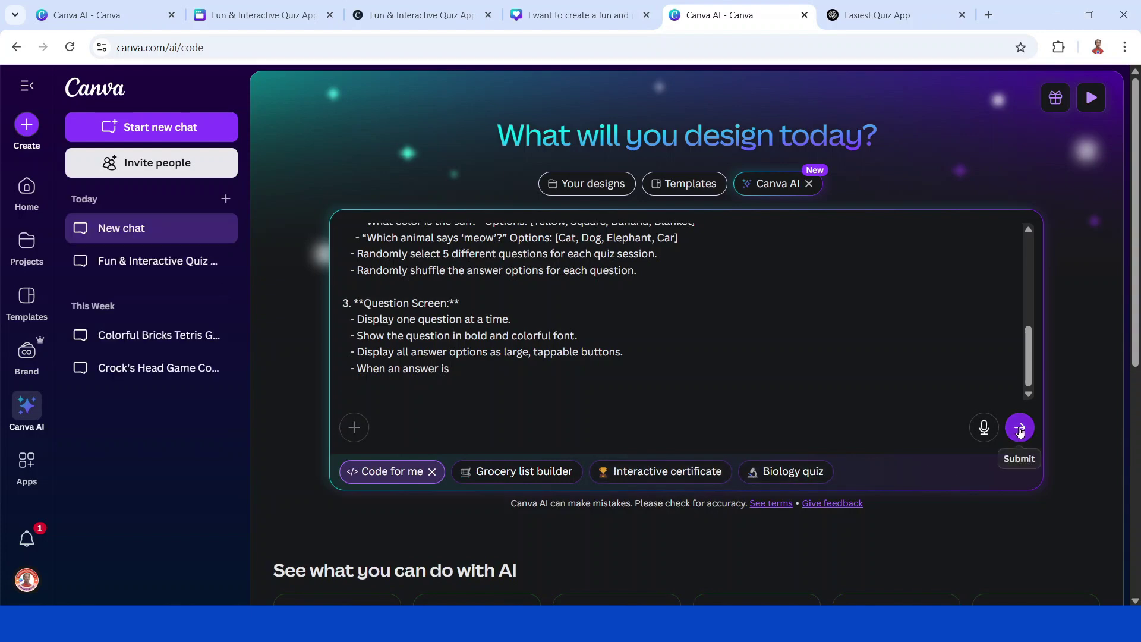
left_click(1020, 427)
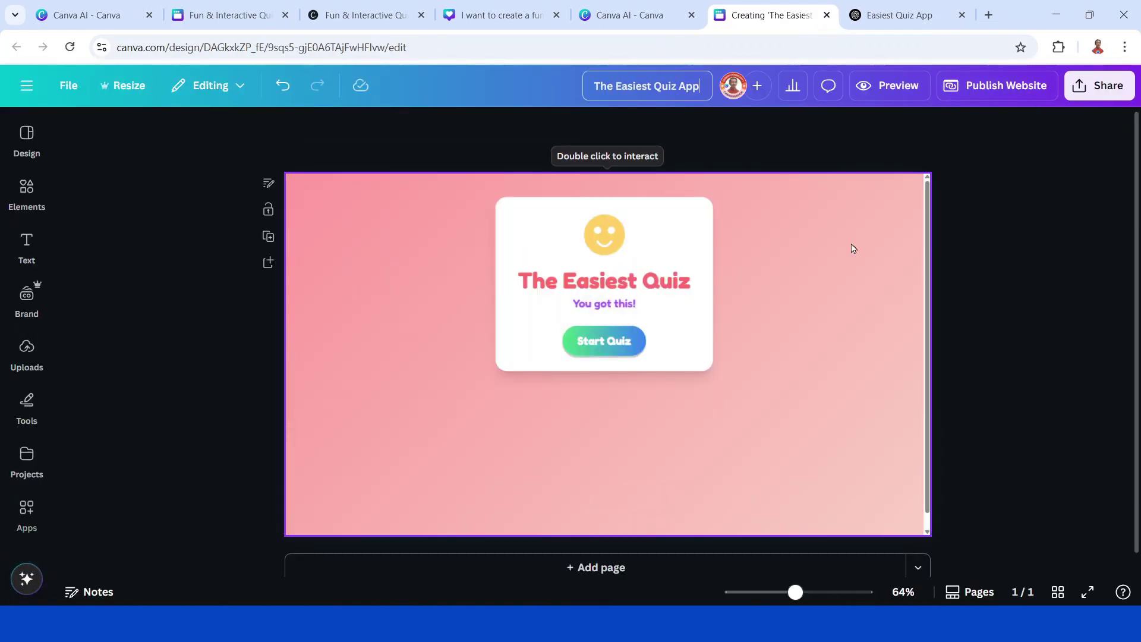
left_click(896, 92)
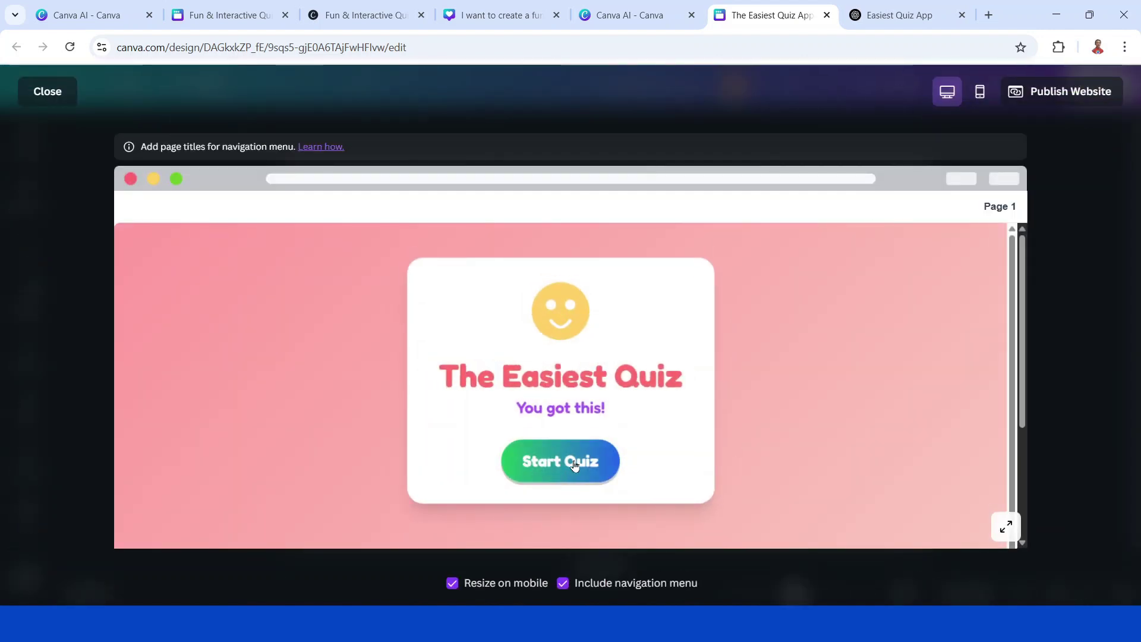
left_click(574, 465)
scroll(824, 348, "down", 1)
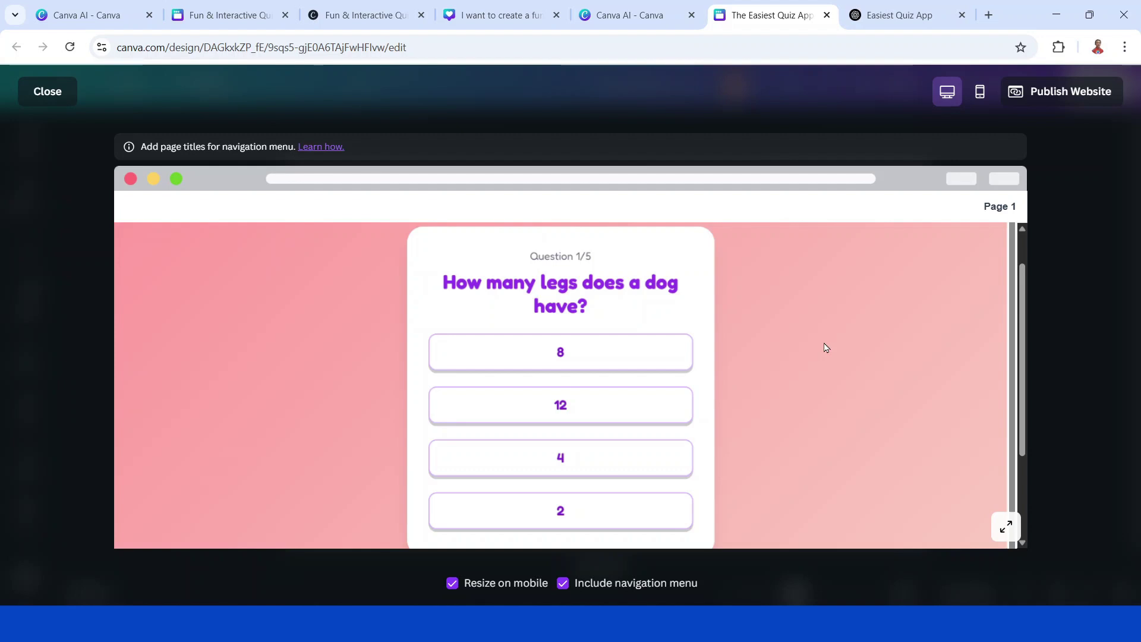
left_click(583, 466)
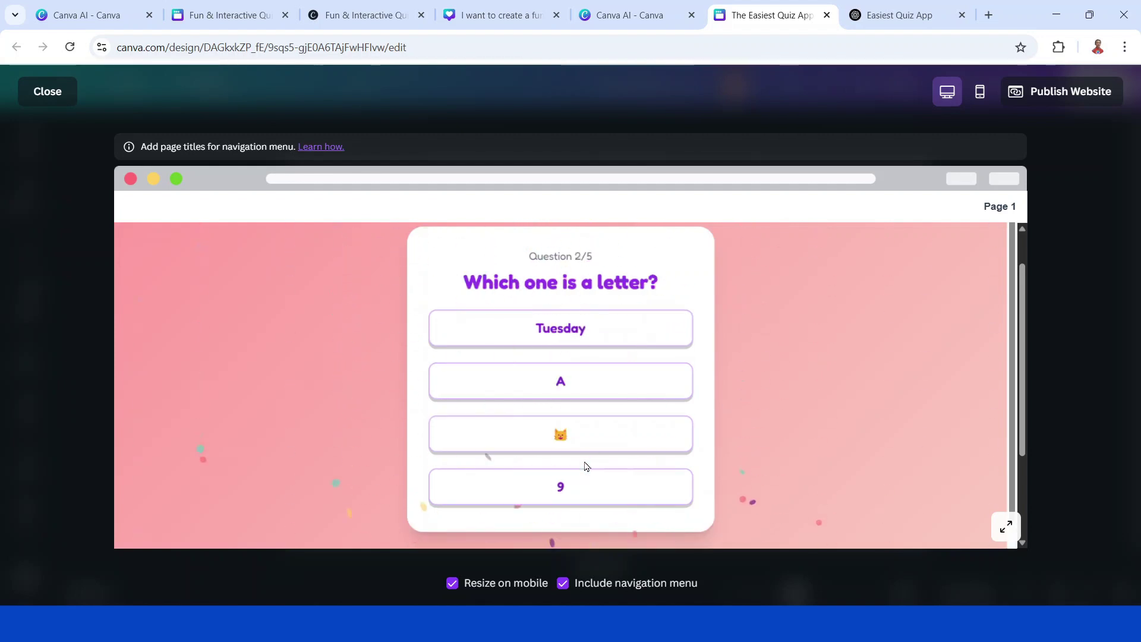
left_click(588, 388)
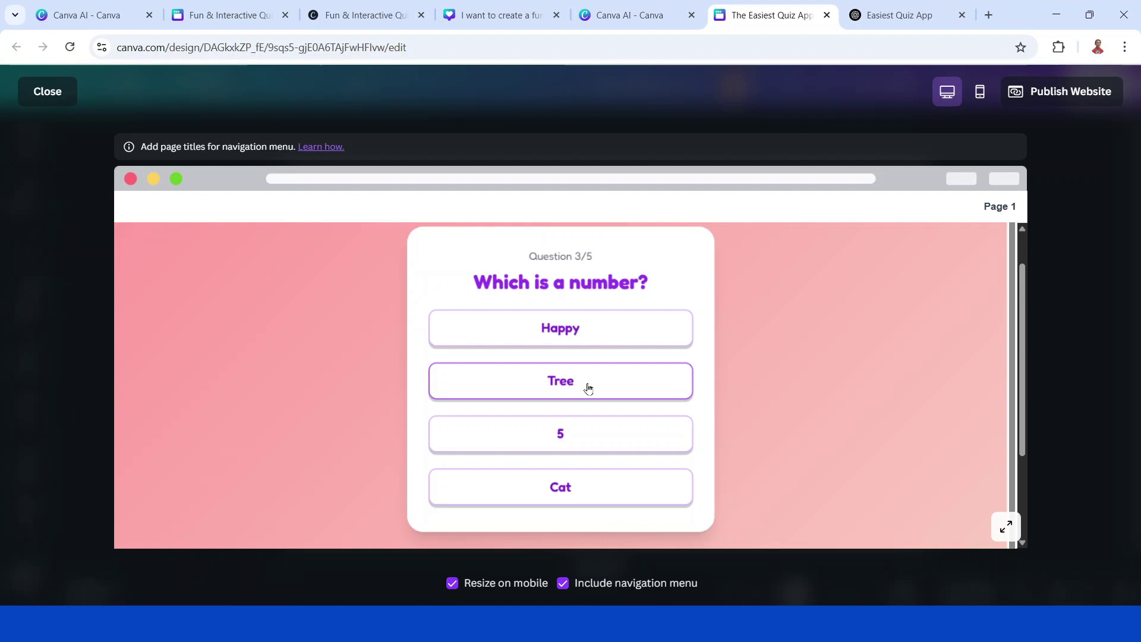
left_click(611, 334)
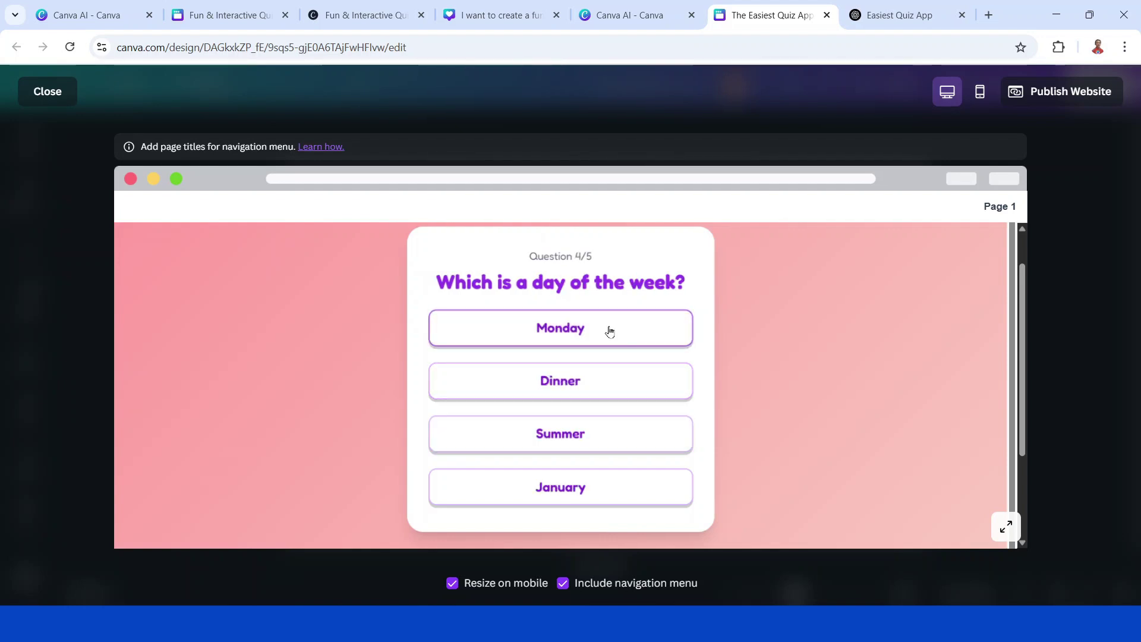
left_click(588, 392)
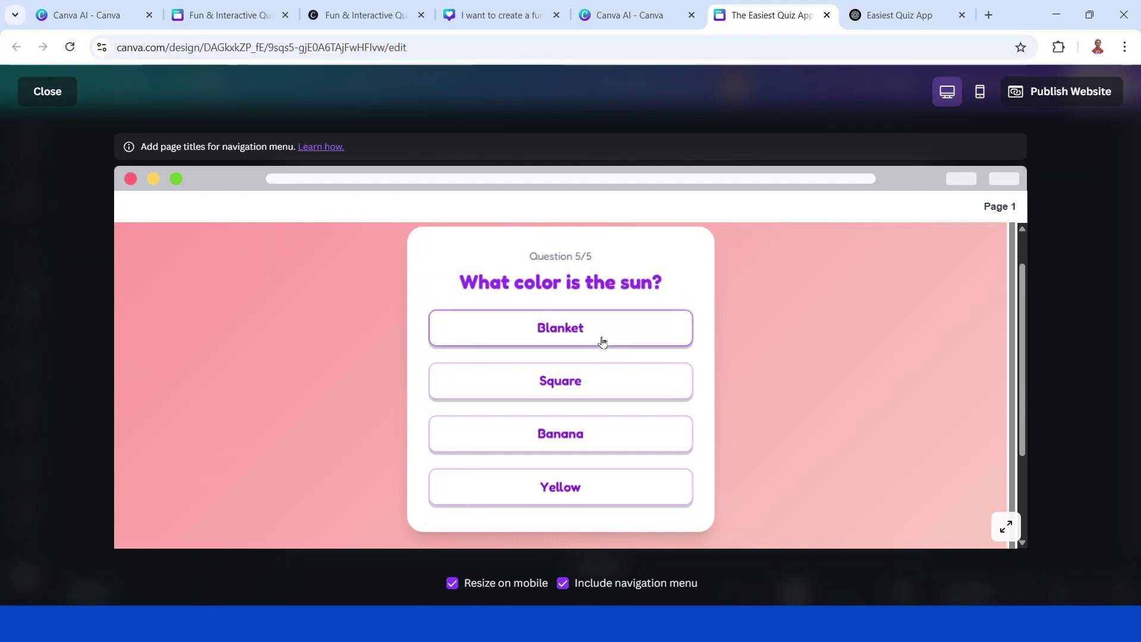
left_click(602, 434)
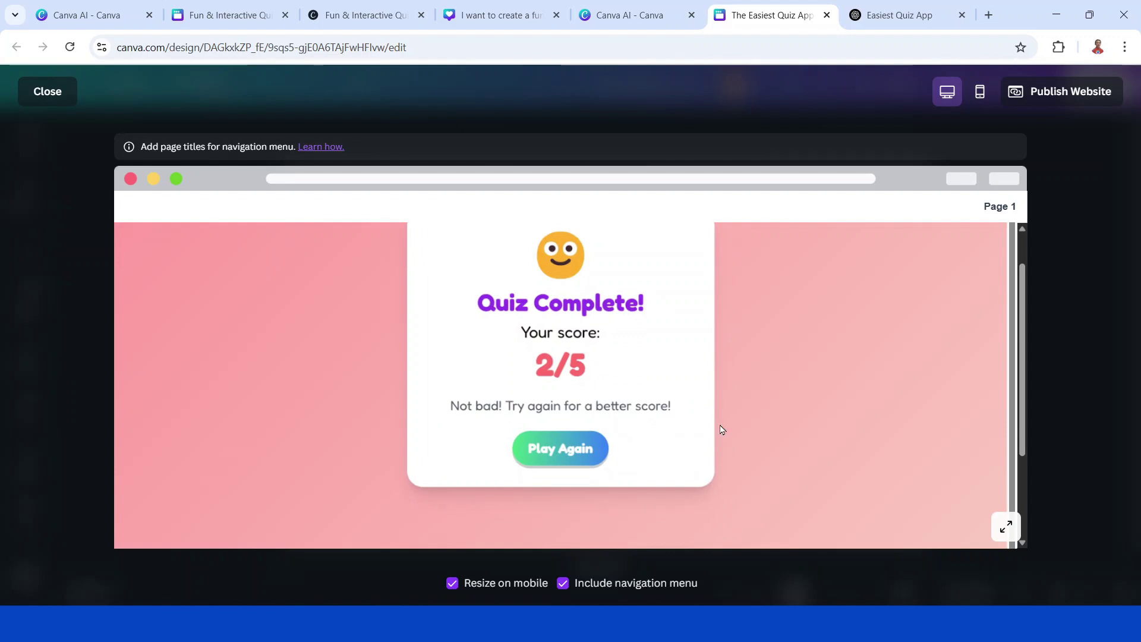
- Close the preview and shorten the website URL slug to 'easiest-quiz-app' in the publish settings
left_click(49, 92)
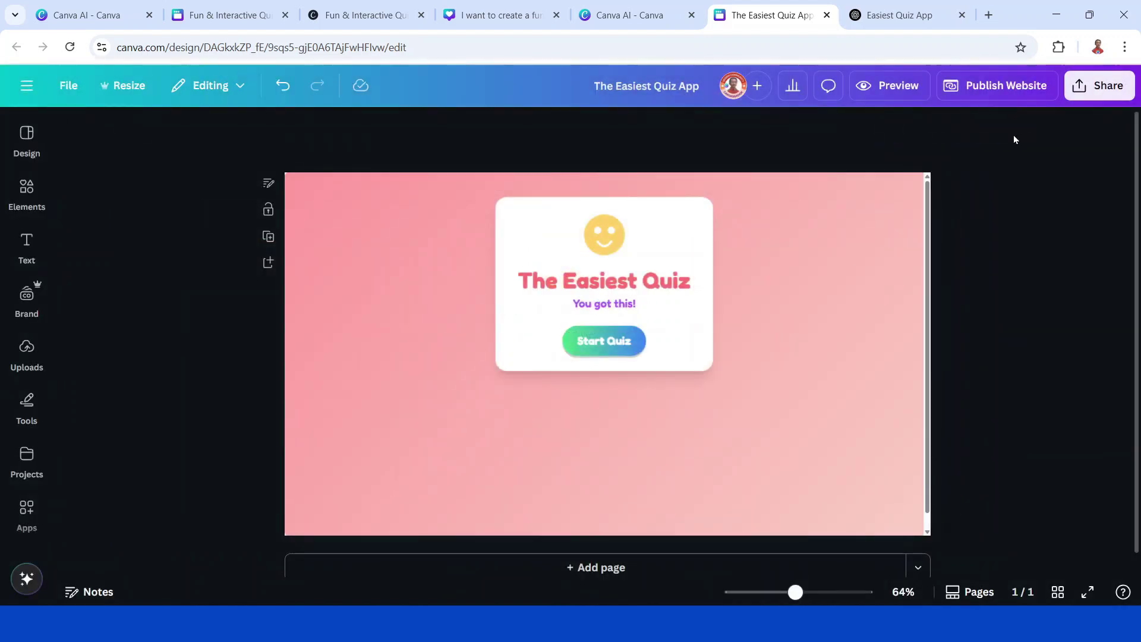
left_click(1006, 89)
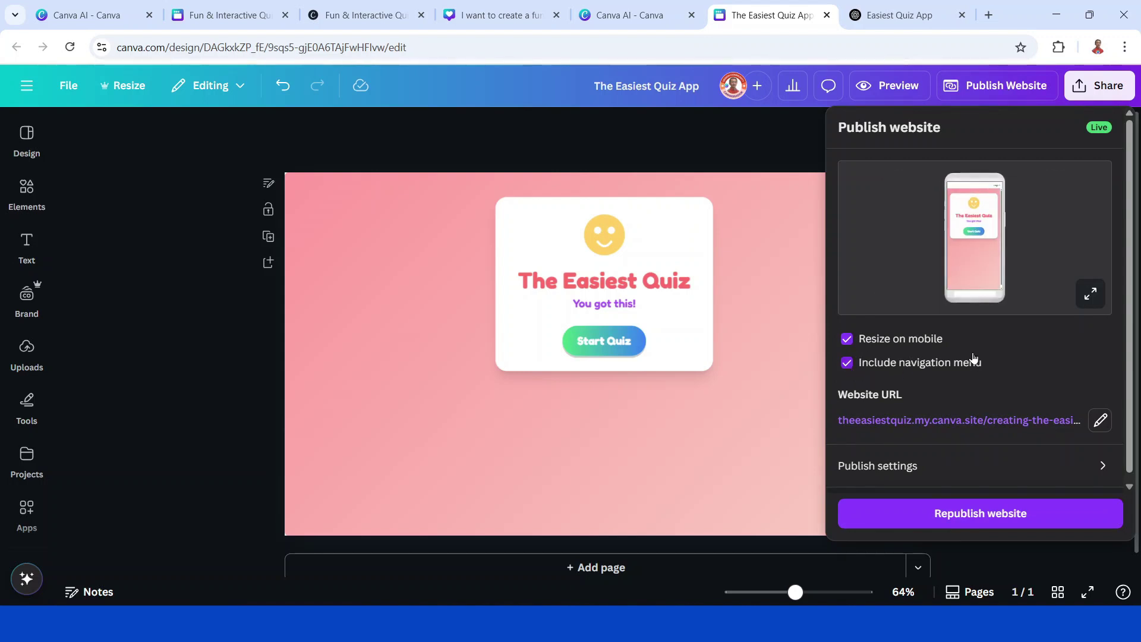
scroll(980, 393, "down", 1)
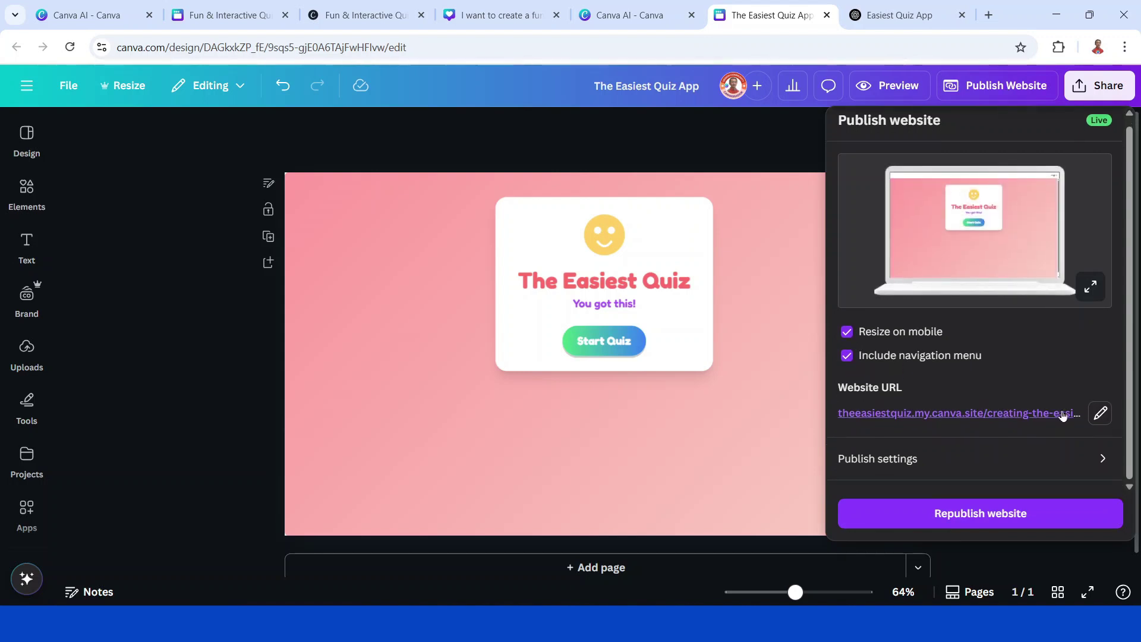
left_click(1100, 413)
left_click(933, 446)
key("BackSpace")
key("BackSpace")
key("BackSpace")
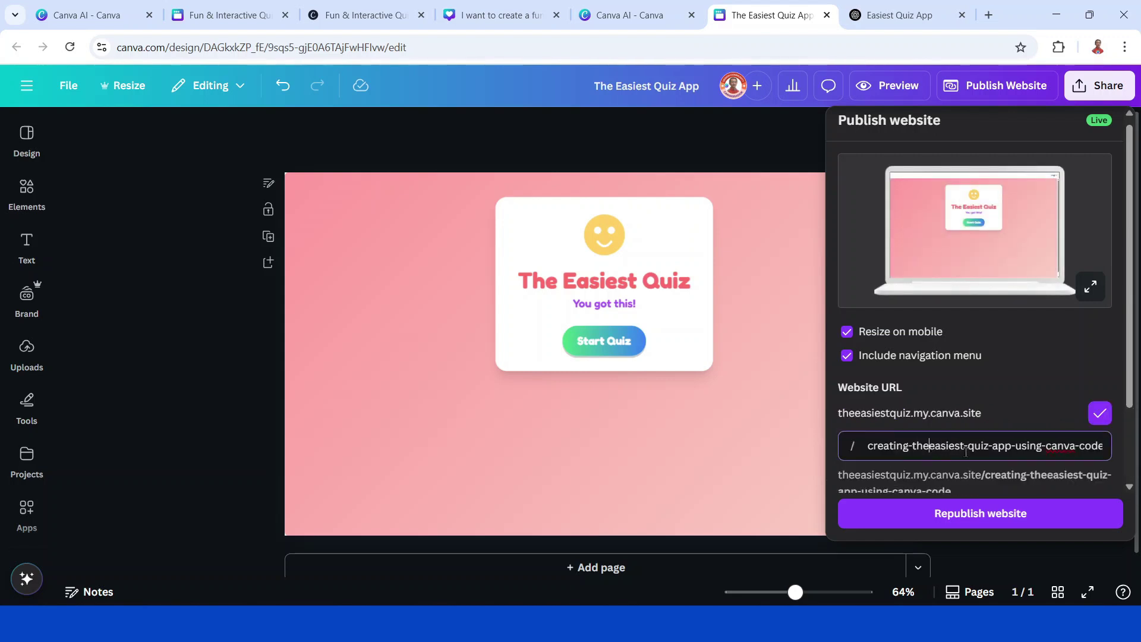
key("BackSpace")
key("BackSpace")
key("BackSpace")
key("BackSpace")
key("BackSpace")
key("BackSpace")
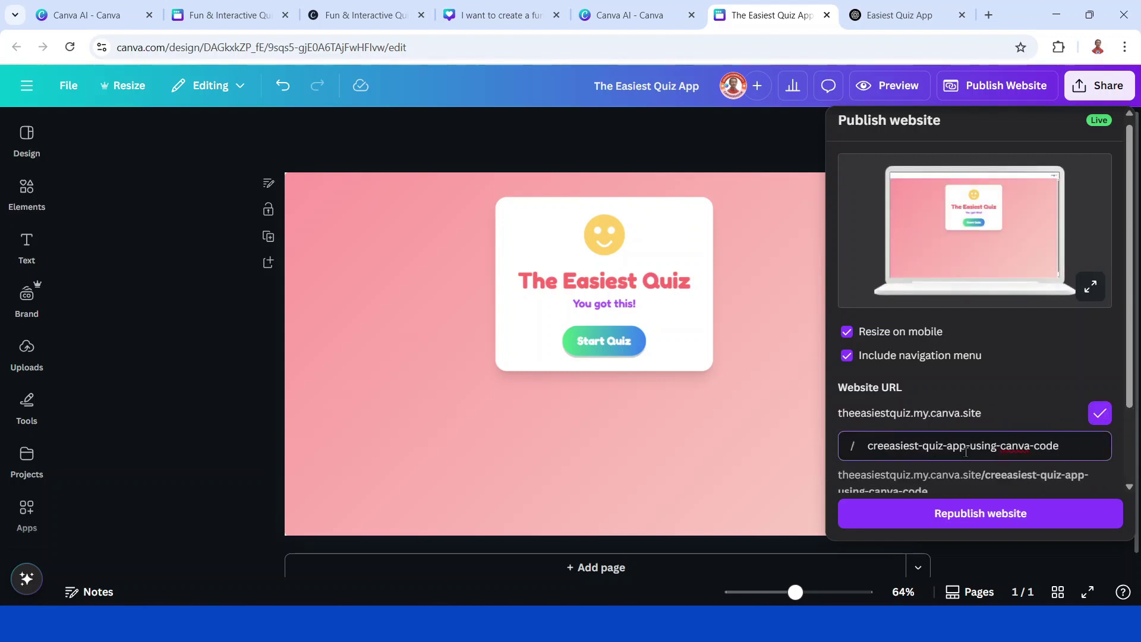
key("BackSpace")
key("BackSpace")
key("BackSpace")
key("BackSpace")
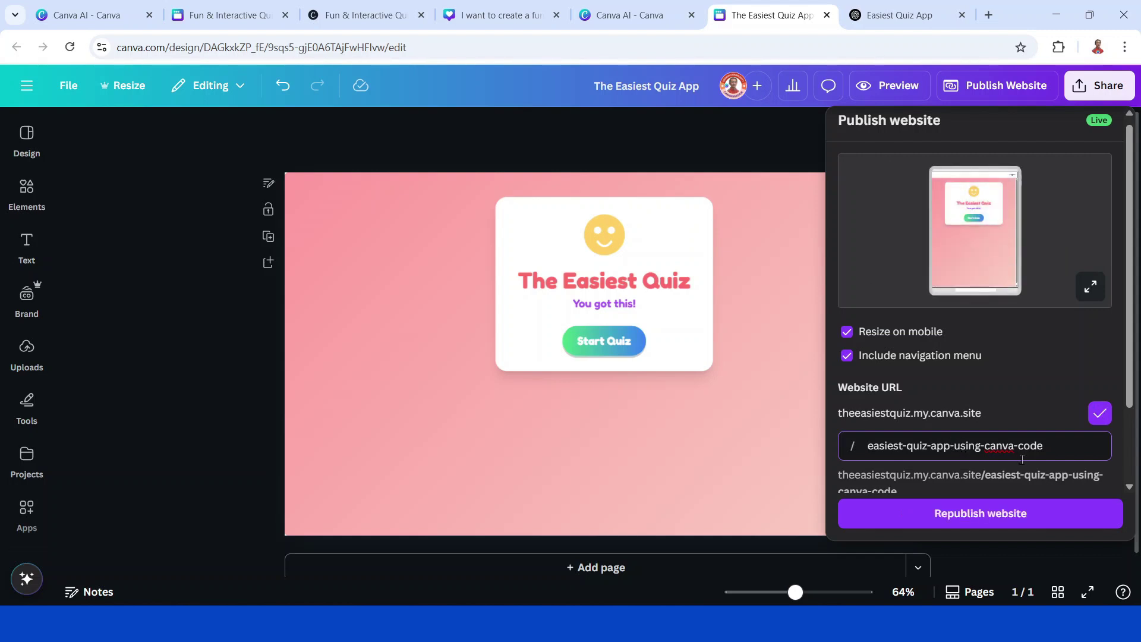
key("BackSpace")
key("BackSpace")
key("BackSpace")
key("BackSpace")
key("BackSpace")
key("BackSpace")
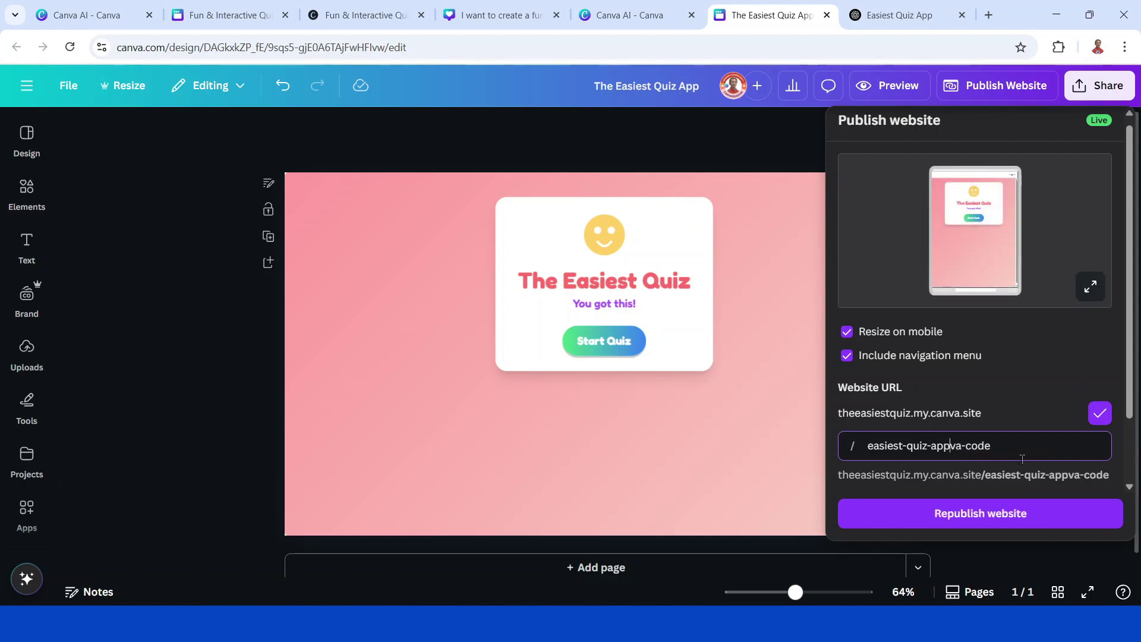
key("Delete")
key("Delete")
key("Delete")
key("Delete")
key("Delete")
key("Delete")
key("Delete")
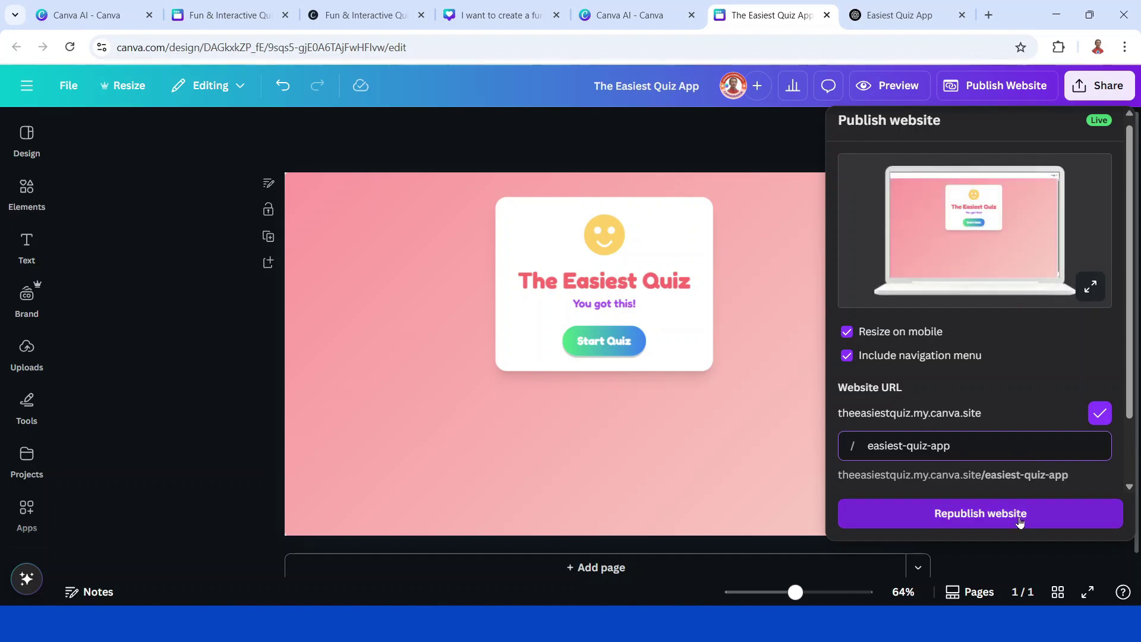
- Republish the quiz website with the new URL and copy its live address
left_click(1019, 519)
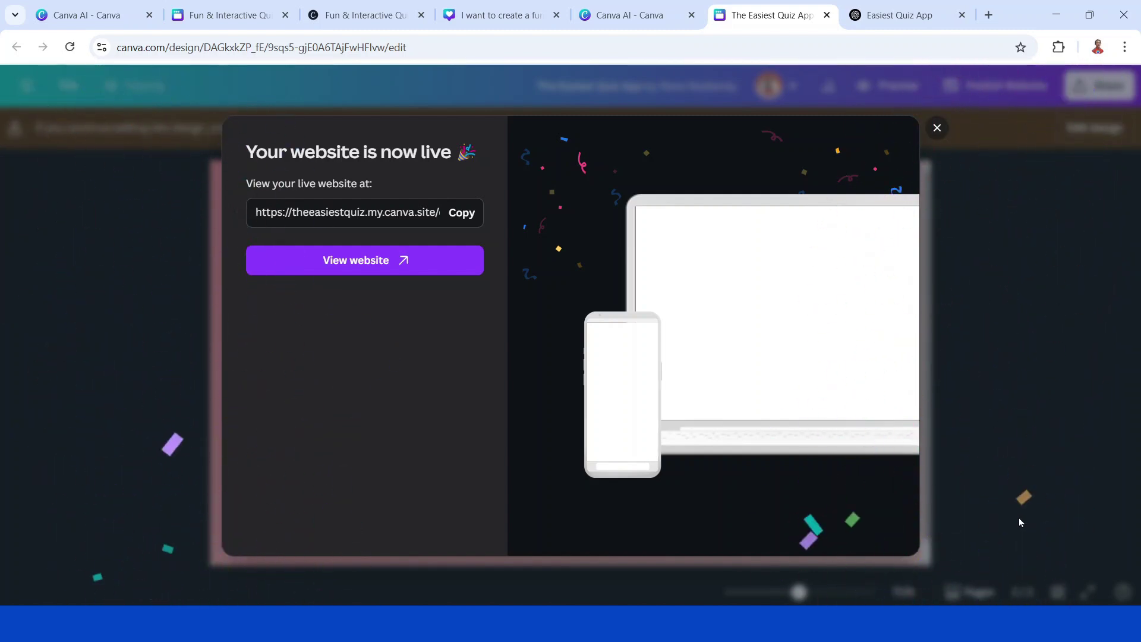
left_click(460, 214)
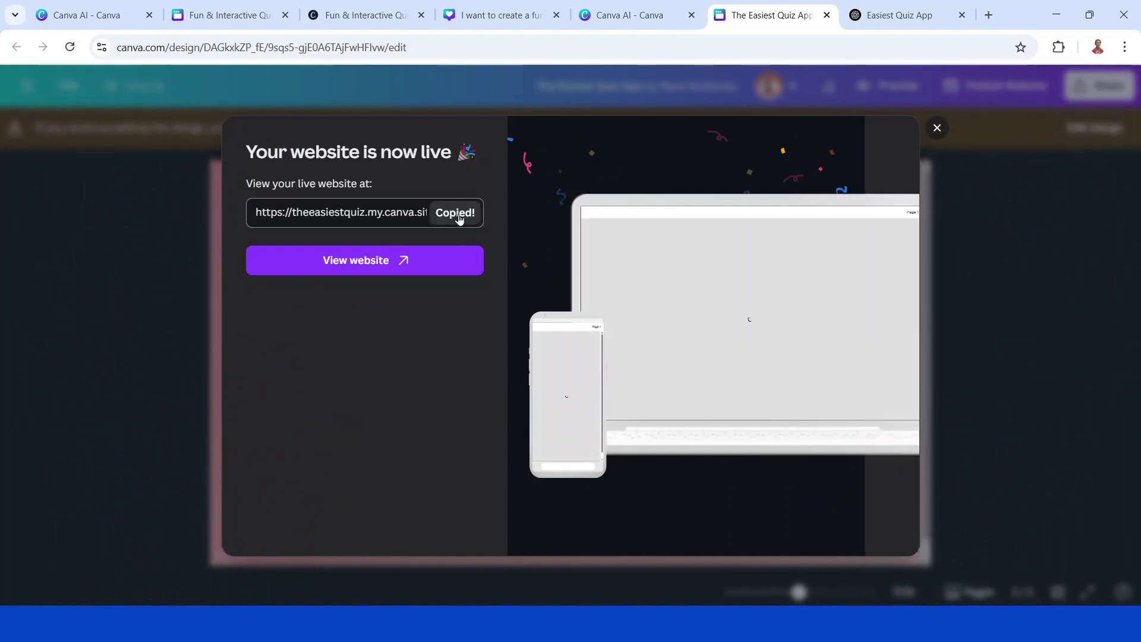
left_click(988, 14)
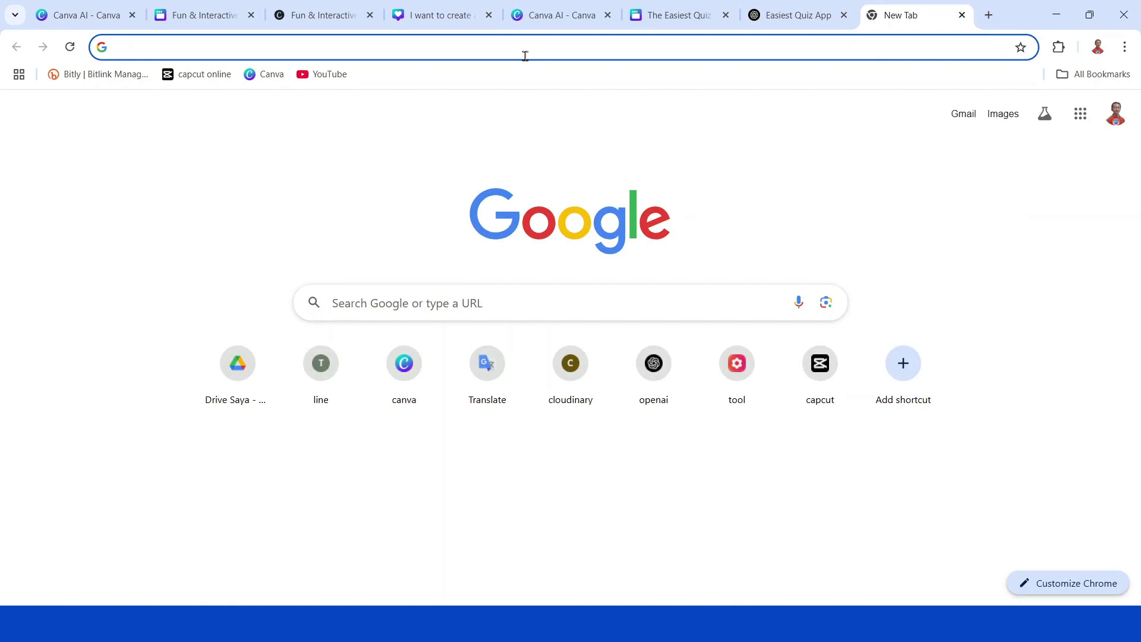
- Paste theeasiestquiz.my.canva.site/easiest-quiz-app into the new tab's address bar
key("ctrl+v")
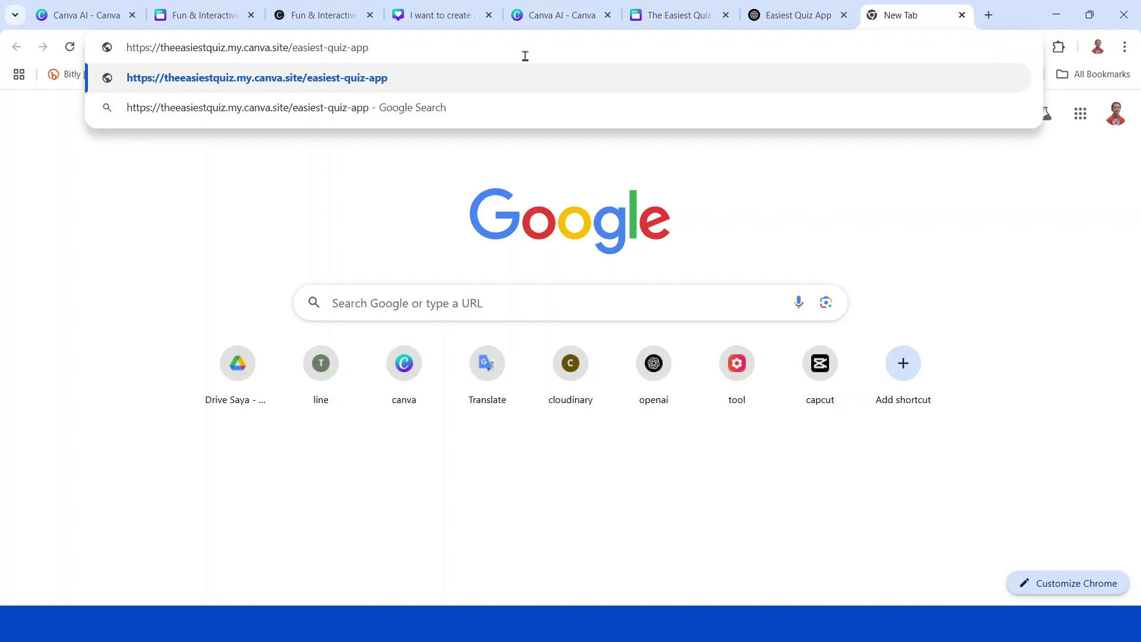